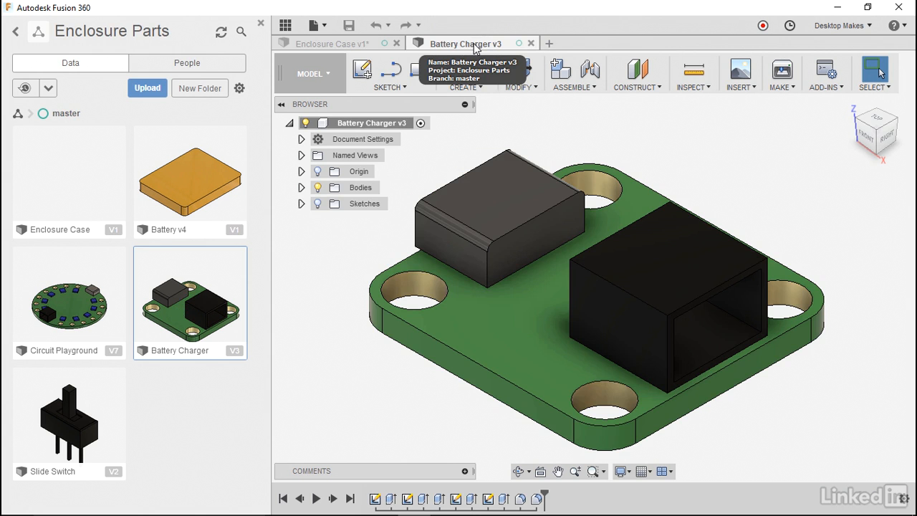
# - Hide the project file list and compare the battery charger in the Enclosure Case assembly with its source design
pyautogui.click(261, 24)
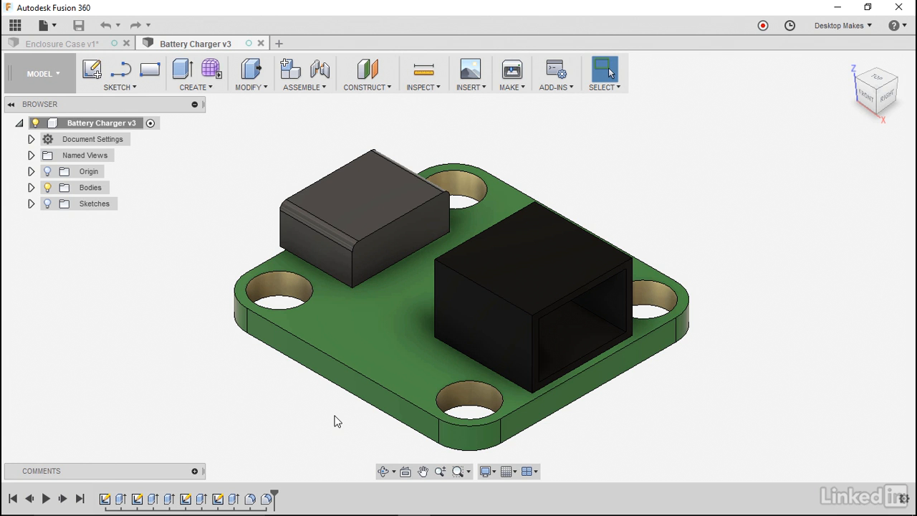
pyautogui.click(93, 44)
pyautogui.scroll(5, 596, 254)
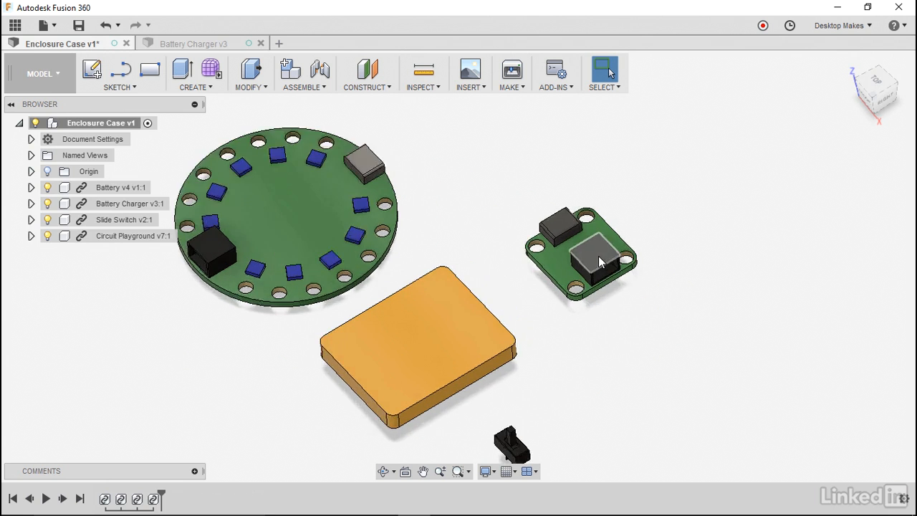
pyautogui.scroll(-2, 623, 252)
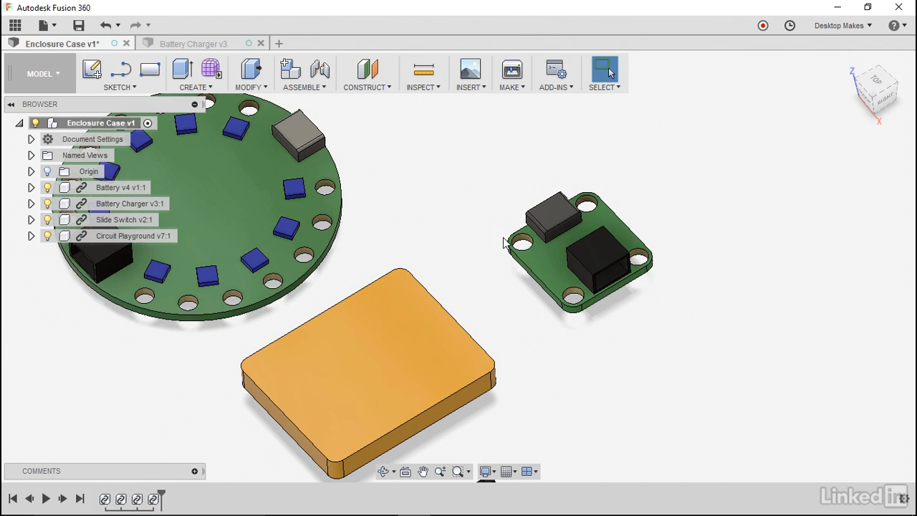
pyautogui.click(169, 46)
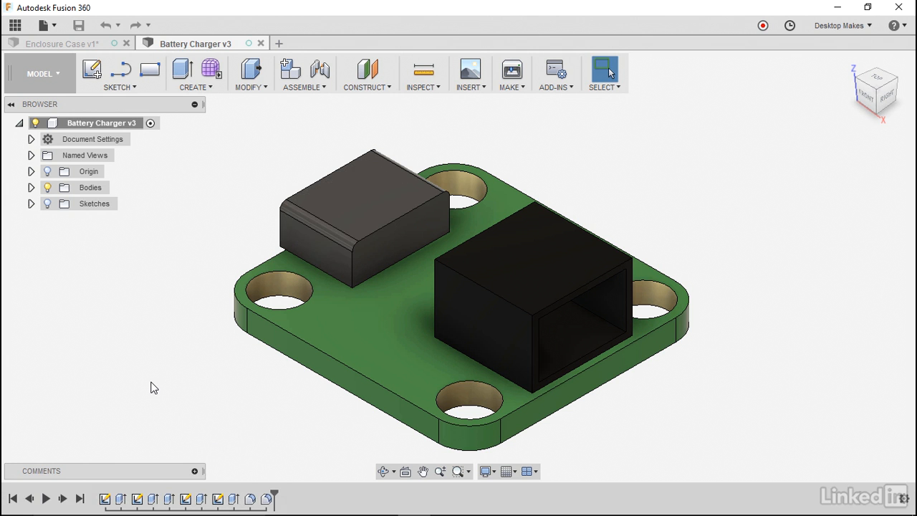
# - Edit the battery charger's first sketch, set the mounting hole diameter to 1 mm and finish the sketch
pyautogui.doubleClick(106, 499)
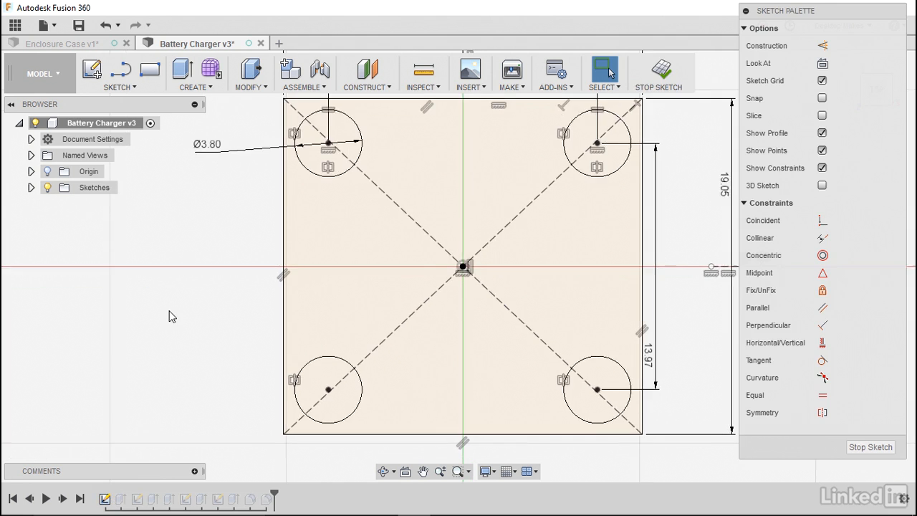
pyautogui.scroll(-3, 172, 316)
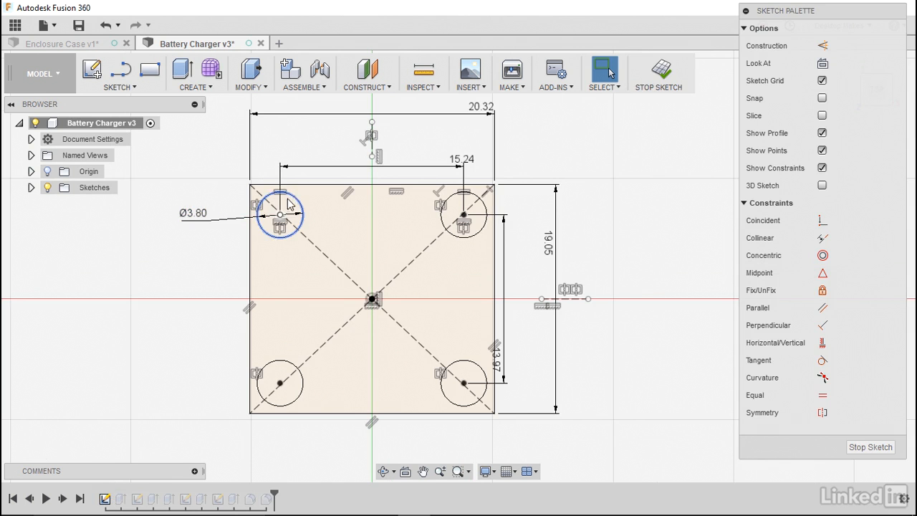
pyautogui.scroll(1, 201, 249)
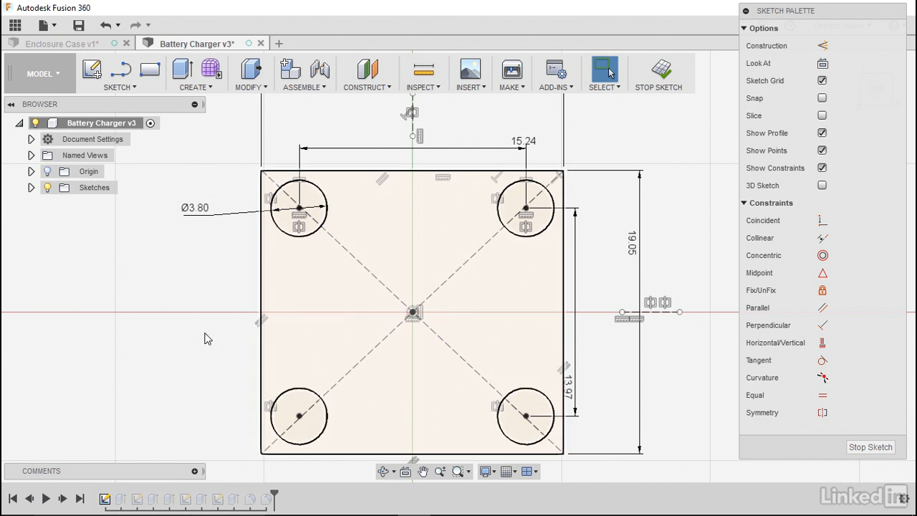
pyautogui.doubleClick(190, 212)
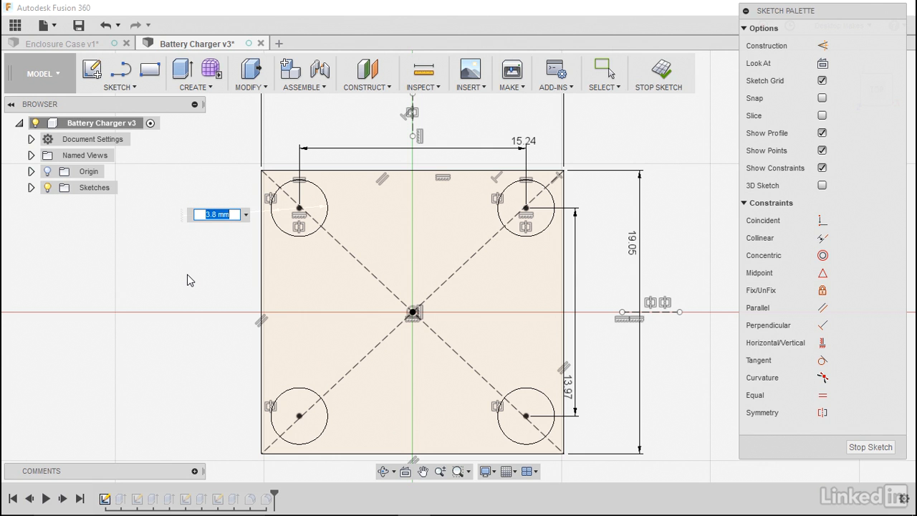
pyautogui.write('1')
pyautogui.press('Return')
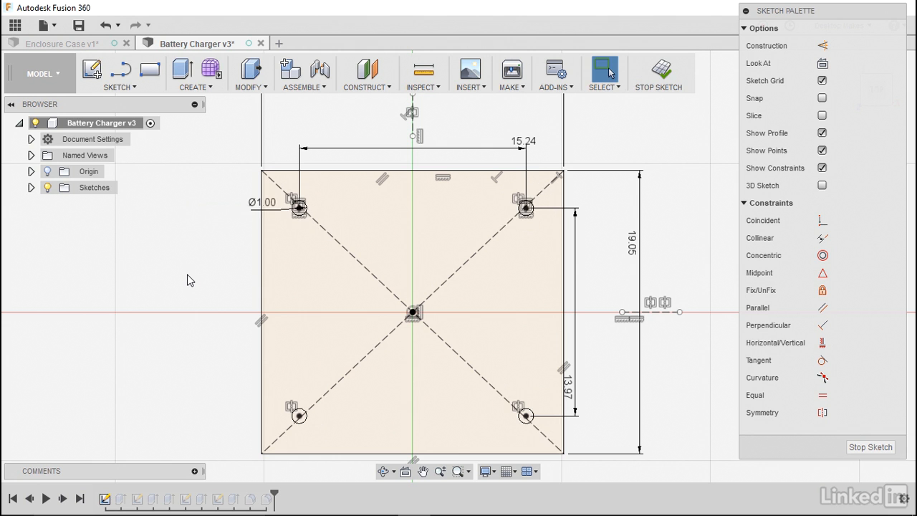
pyautogui.click(868, 447)
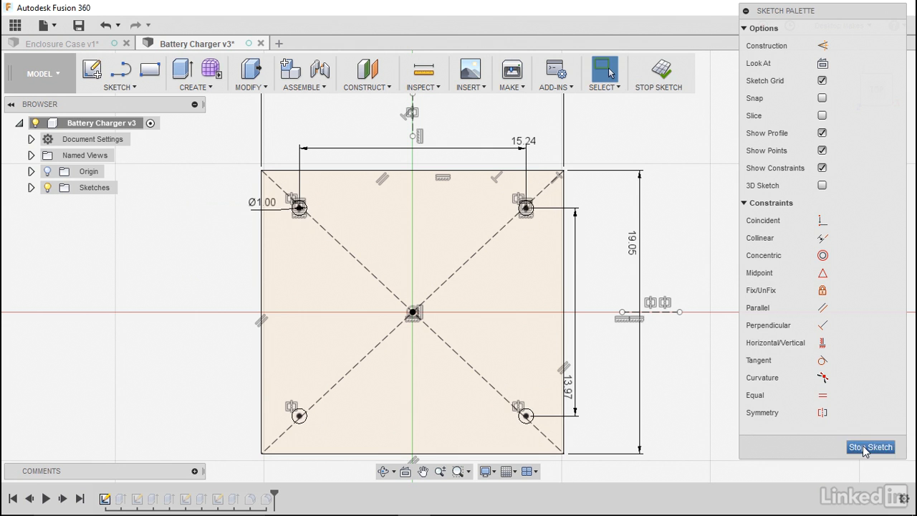
pyautogui.keyDown('shift'); pyautogui.moveTo(743, 424); pyautogui.dragTo(799, 326, button='middle'); pyautogui.keyUp('shift')
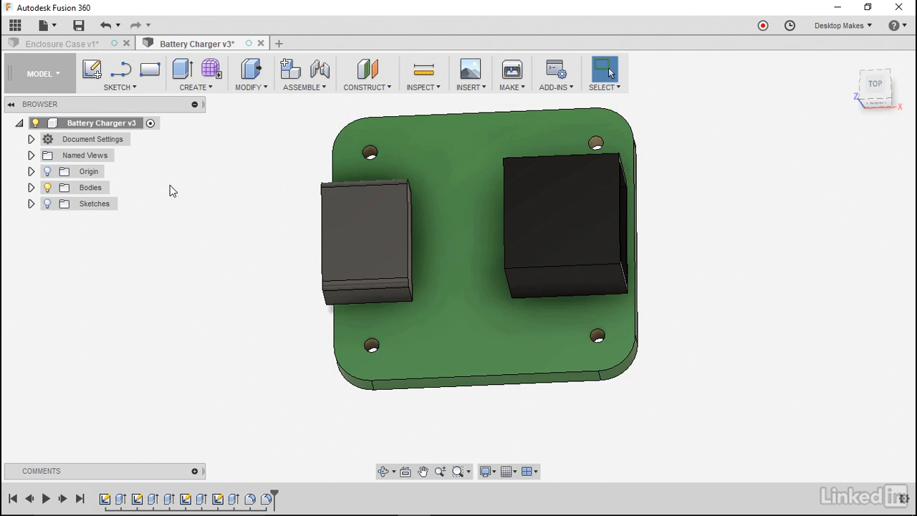
# - Save the Battery Charger design as a new version with the description "User Saved"
pyautogui.click(79, 25)
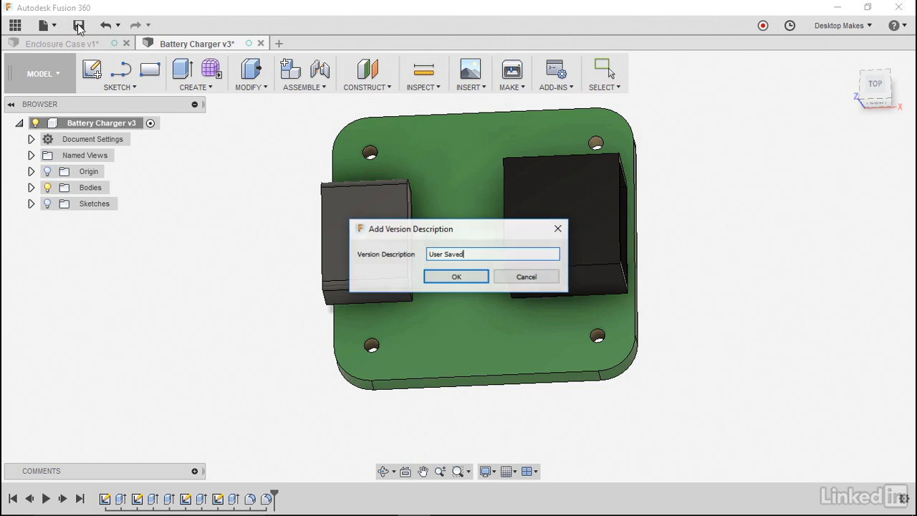
pyautogui.click(439, 275)
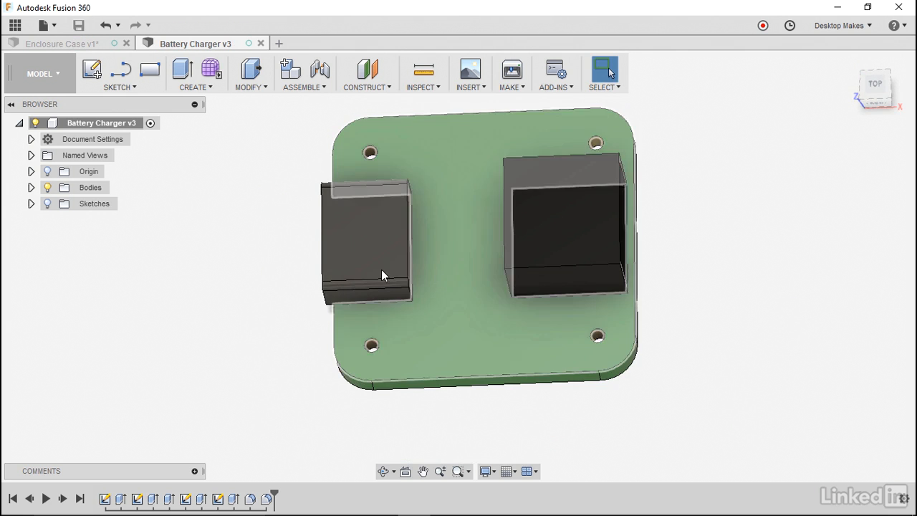
# - Update the out-of-date Battery Charger reference in the Enclosure Case assembly and inspect the component's mounting holes
pyautogui.click(58, 45)
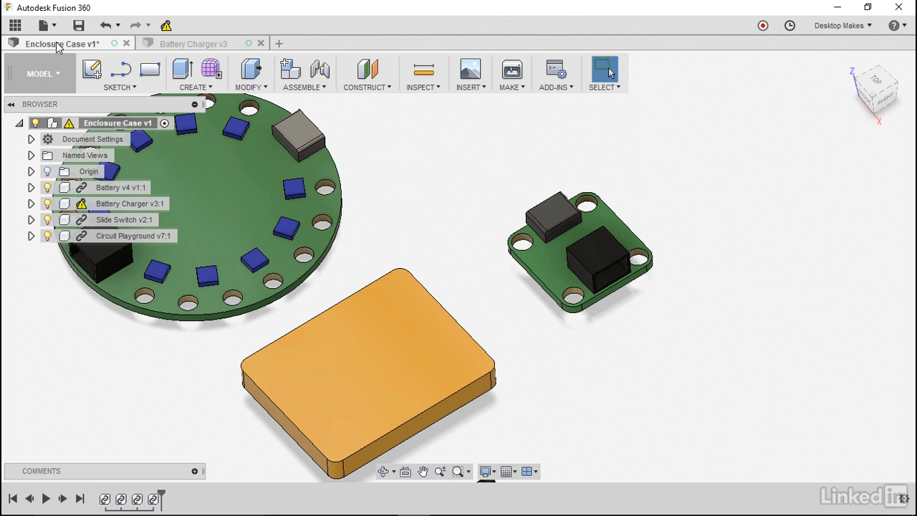
pyautogui.moveTo(406, 186); pyautogui.dragTo(587, 191, button='middle')
pyautogui.moveTo(82, 205)
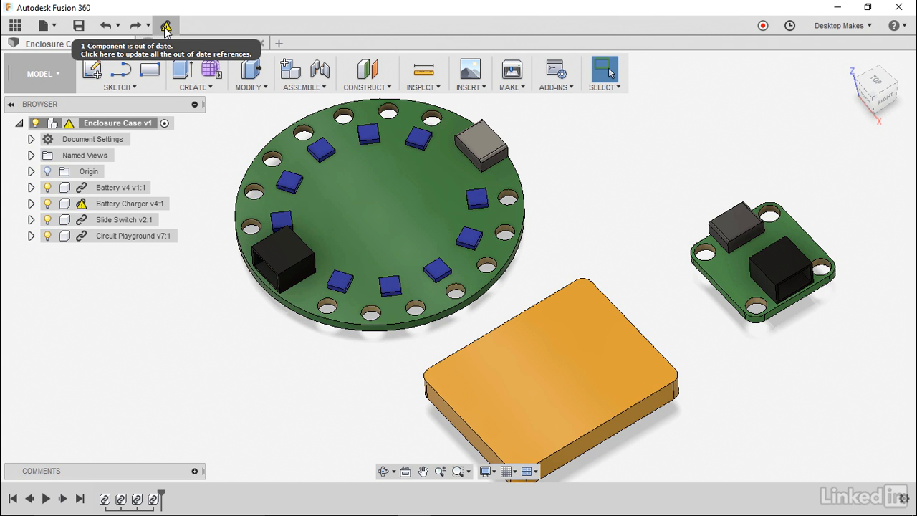
pyautogui.click(165, 28)
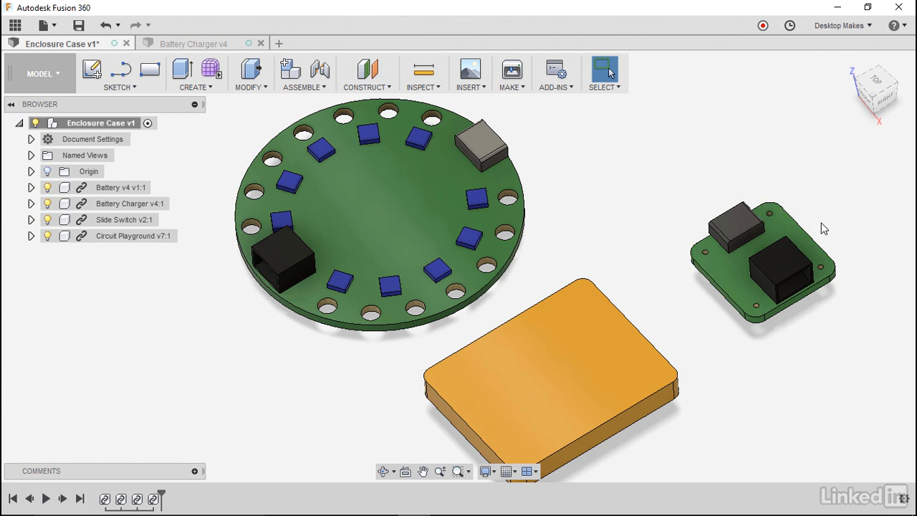
pyautogui.scroll(2, 810, 286)
pyautogui.scroll(3, 823, 304)
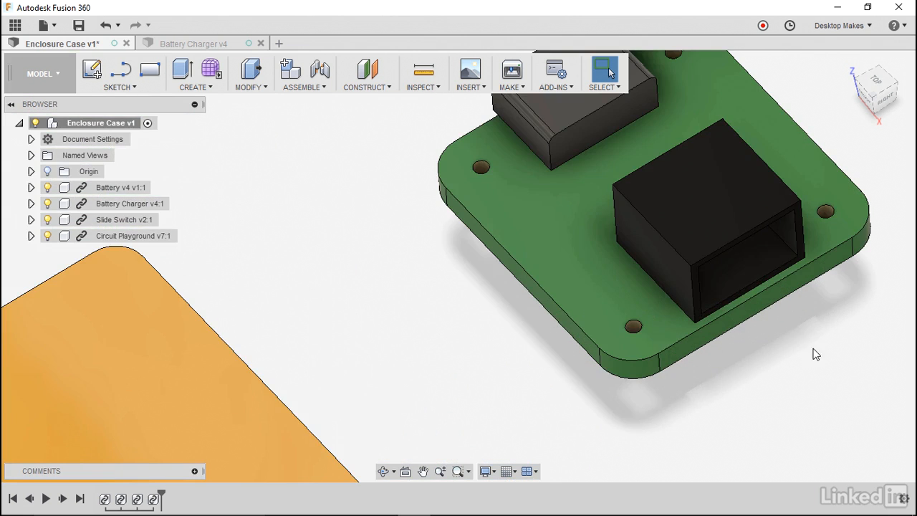
pyautogui.scroll(-2, 788, 329)
pyautogui.moveTo(548, 278); pyautogui.dragTo(488, 335, button='middle')
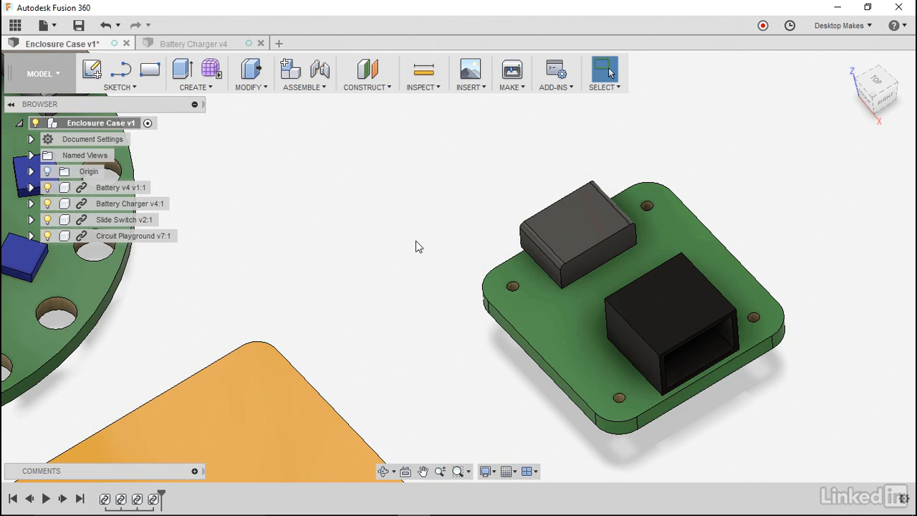
pyautogui.scroll(-4, 416, 242)
pyautogui.moveTo(416, 257); pyautogui.dragTo(486, 249, button='middle')
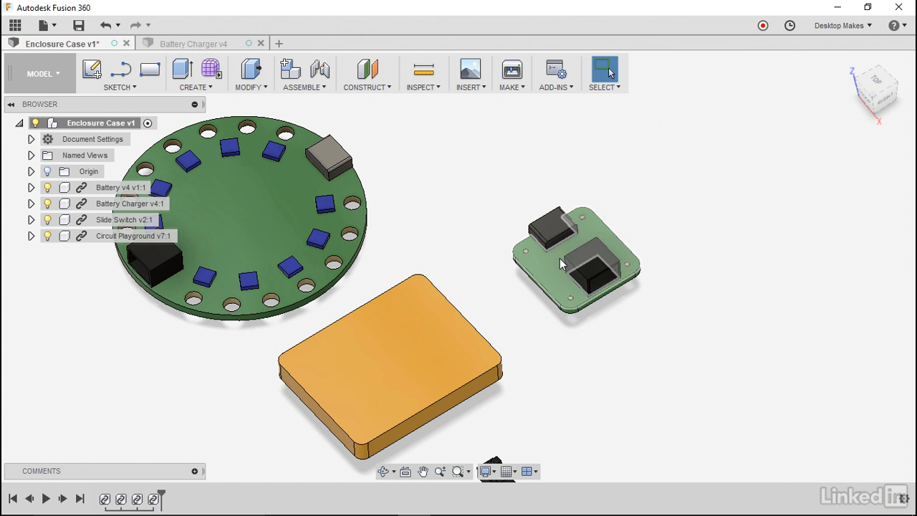
# - Undo the mounting hole diameter change and the sketch edit in the Battery Charger design
pyautogui.click(211, 48)
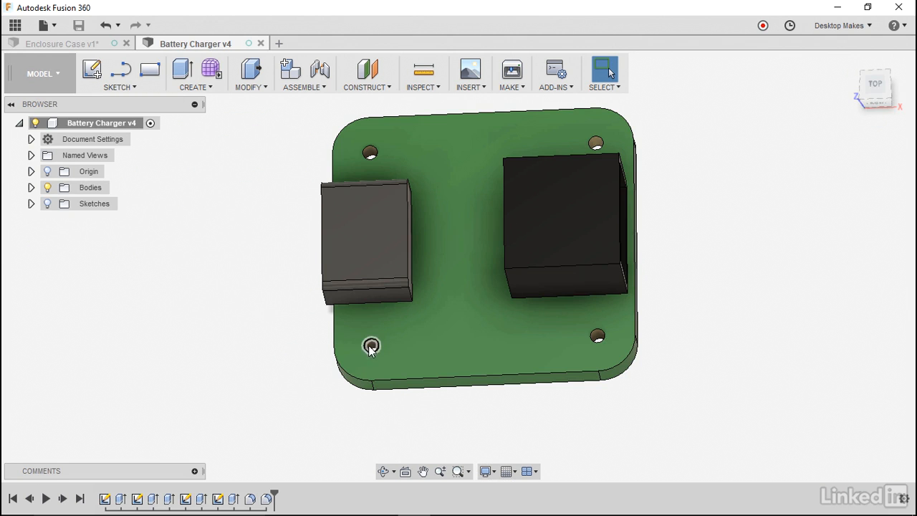
pyautogui.click(106, 26)
pyautogui.click(106, 27)
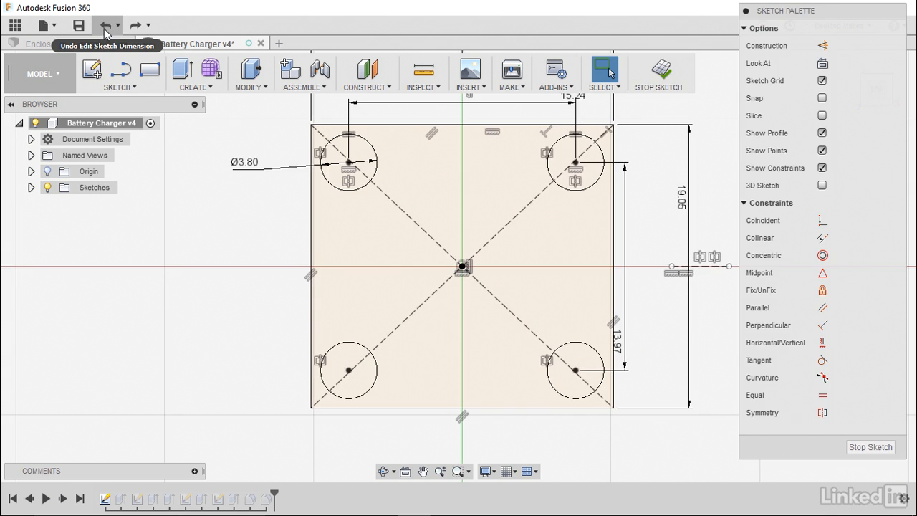
pyautogui.click(106, 27)
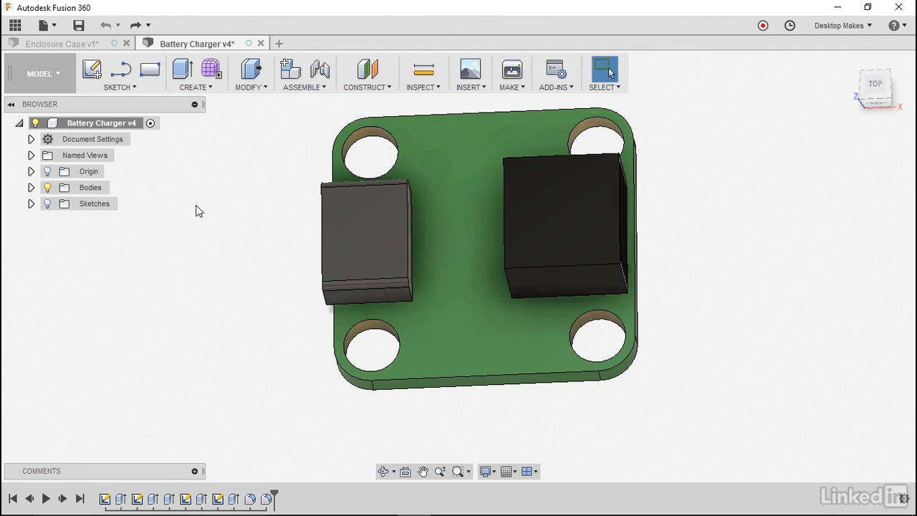
# - Check the radius of a mounting hole's edge on the battery charger board
pyautogui.click(355, 160)
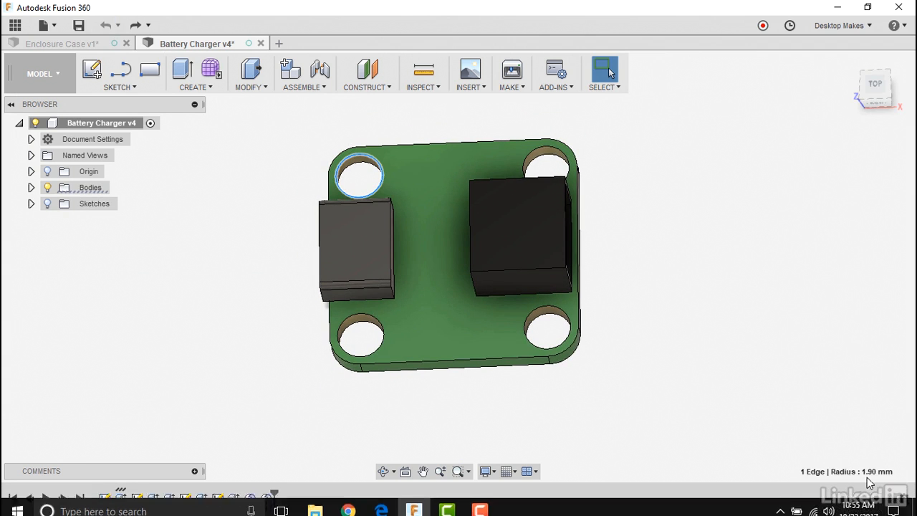
pyautogui.click(748, 353)
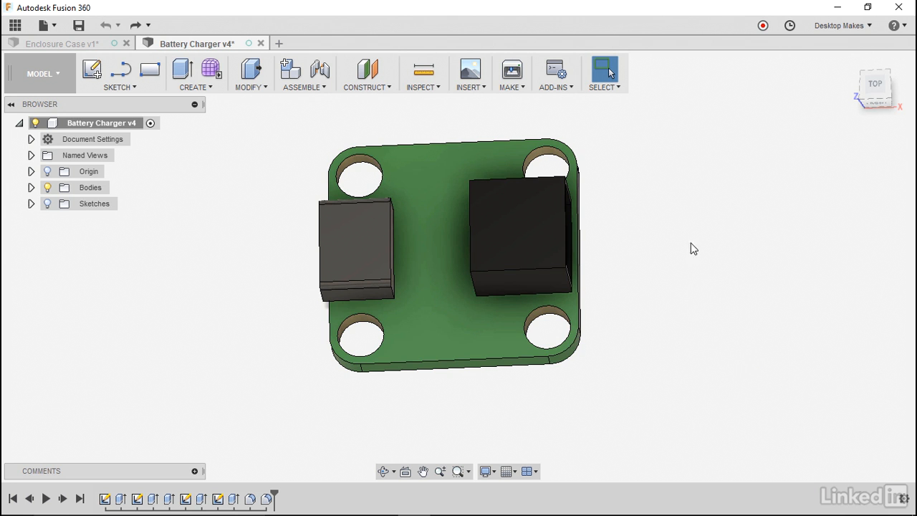
pyautogui.click(375, 163)
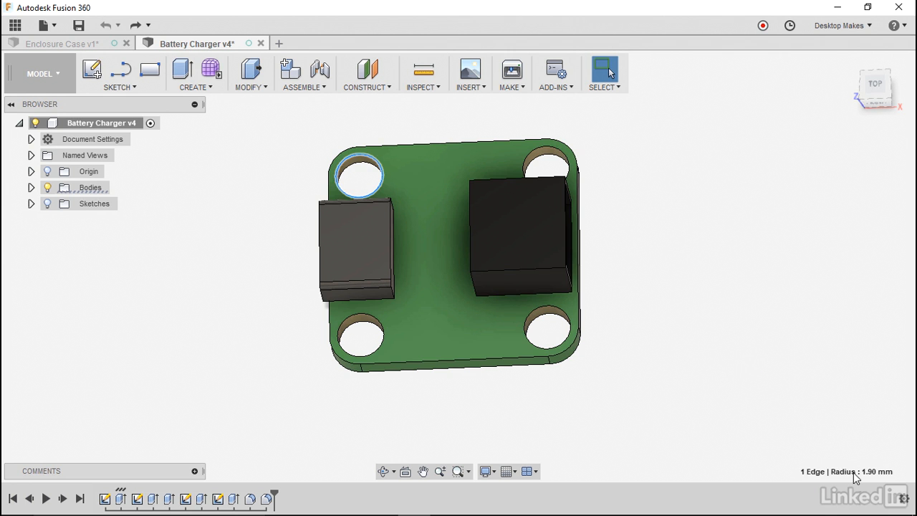
# - Examine the mounting hole's diameter dimension in the board's first sketch, exit the sketch and compare it with the hole edge's radius
pyautogui.doubleClick(105, 498)
pyautogui.moveTo(274, 230)
pyautogui.mouseDown(button='middle')
pyautogui.moveTo(277, 314)
pyautogui.moveTo(264, 316)
pyautogui.mouseUp(button='middle')
pyautogui.scroll(5, 277, 271)
pyautogui.click(282, 213)
pyautogui.scroll(-2, 264, 315)
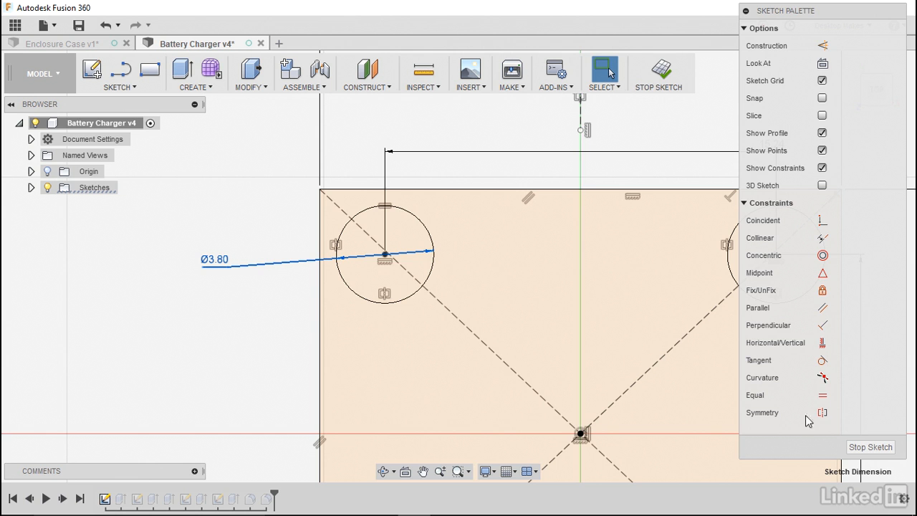
pyautogui.click(870, 446)
pyautogui.click(406, 220)
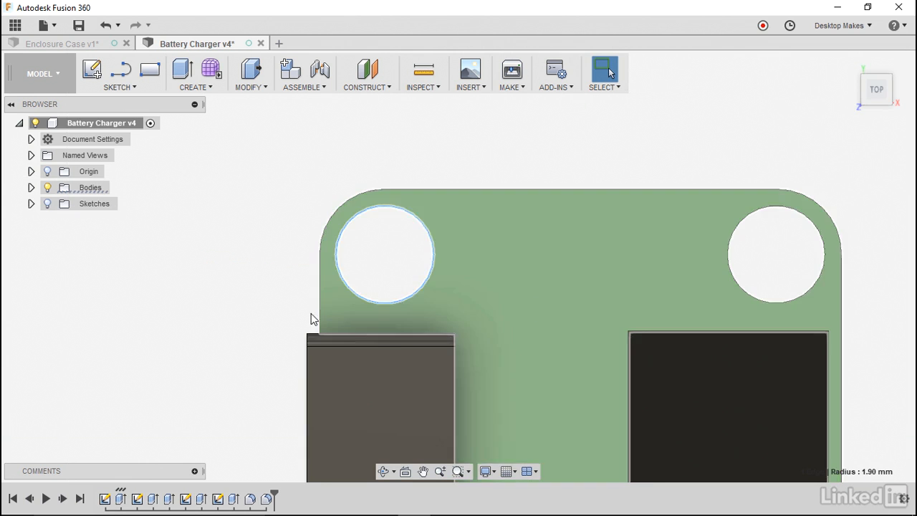
pyautogui.scroll(-5, 311, 320)
pyautogui.keyDown('shift'); pyautogui.moveTo(219, 363); pyautogui.dragTo(342, 300, button='middle'); pyautogui.keyUp('shift')
pyautogui.click(338, 300)
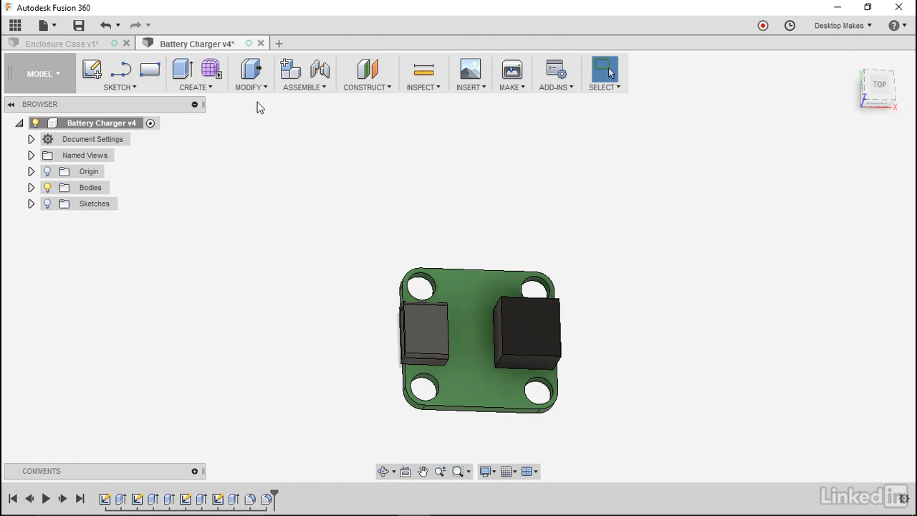
# - Examine the battery charger's mounting holes in the Enclosure Case assembly
pyautogui.click(82, 43)
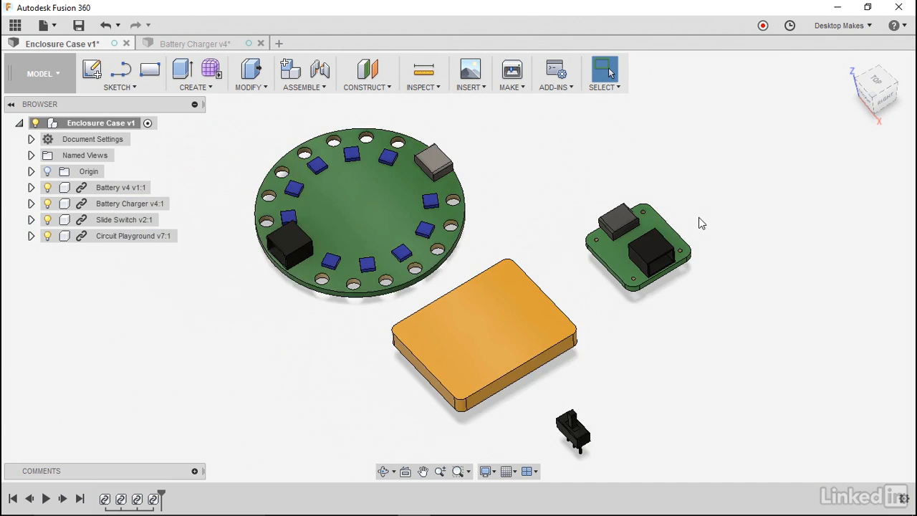
pyautogui.scroll(4, 698, 222)
pyautogui.scroll(-4, 503, 214)
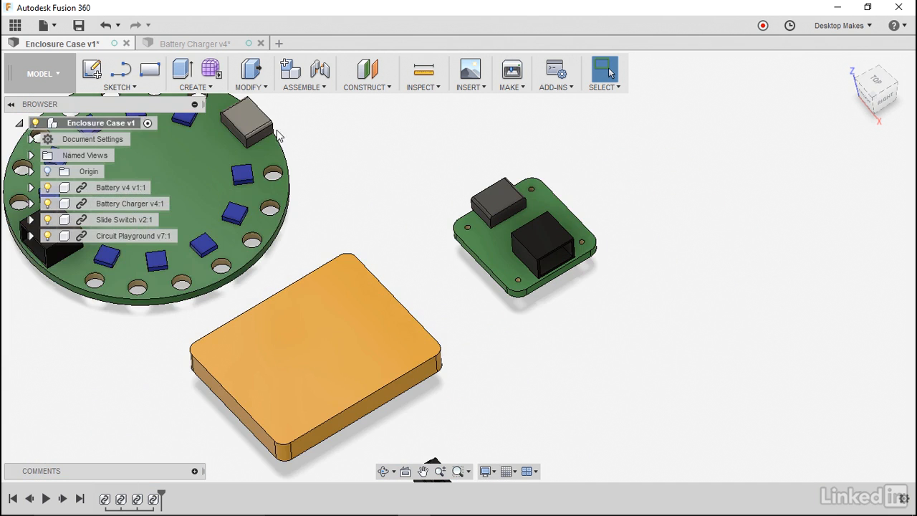
# - Return to the Battery Charger design and save the restored hole size as a version described "User Saved"
pyautogui.click(195, 44)
pyautogui.moveTo(339, 185); pyautogui.dragTo(395, 146, button='middle')
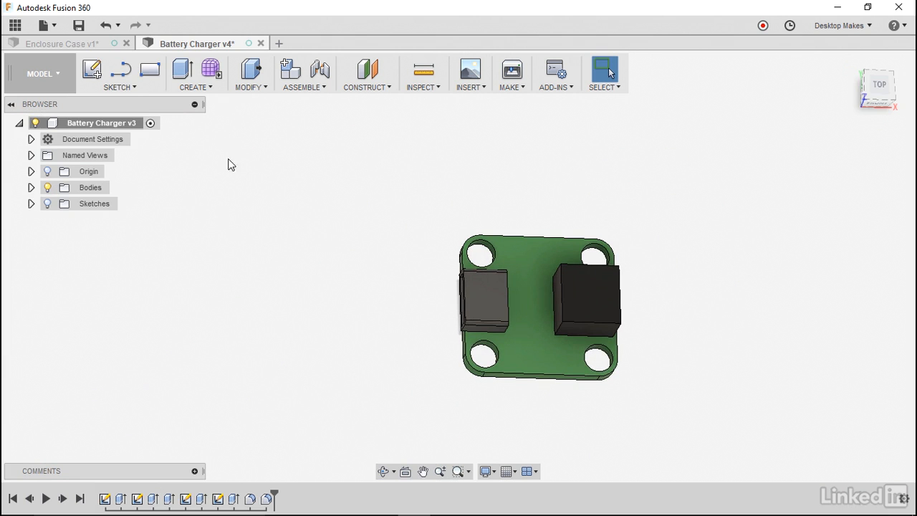
pyautogui.click(78, 25)
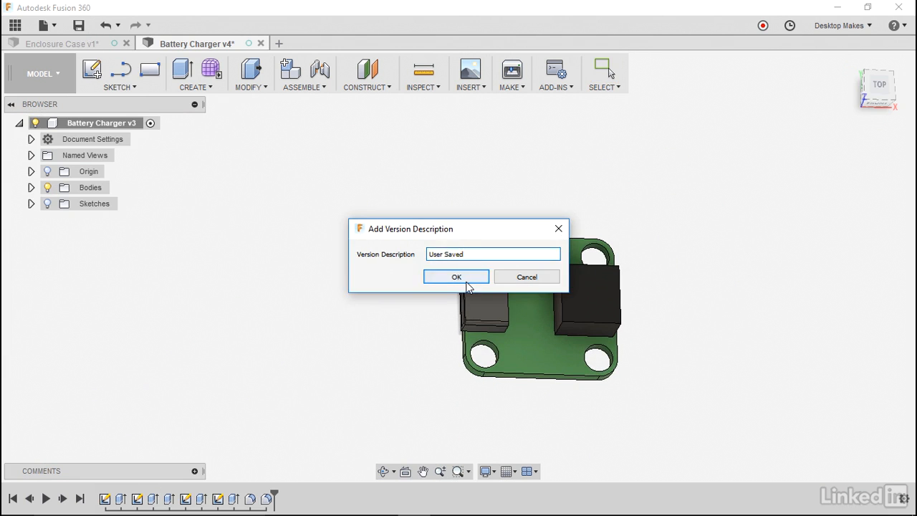
pyautogui.click(458, 277)
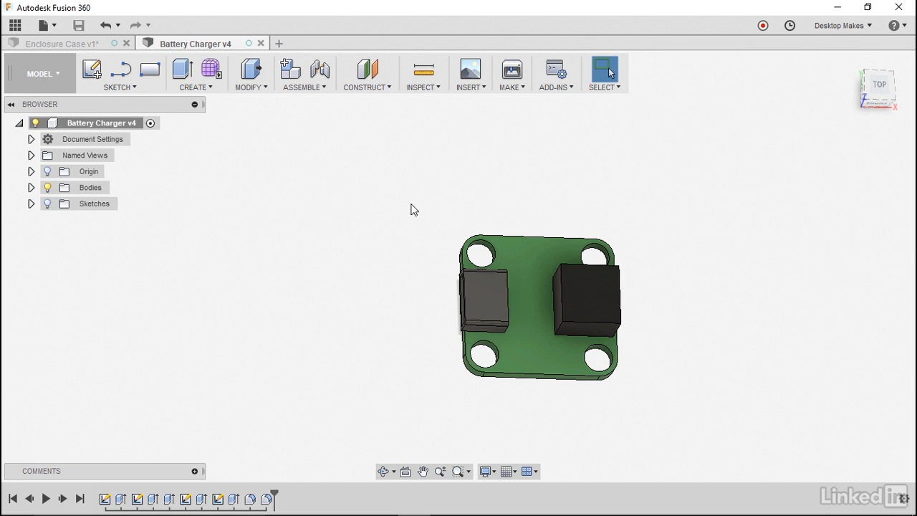
# - Return to the Enclosure Case assembly and update its out-of-date Battery Charger reference to the latest saved version
pyautogui.click(97, 46)
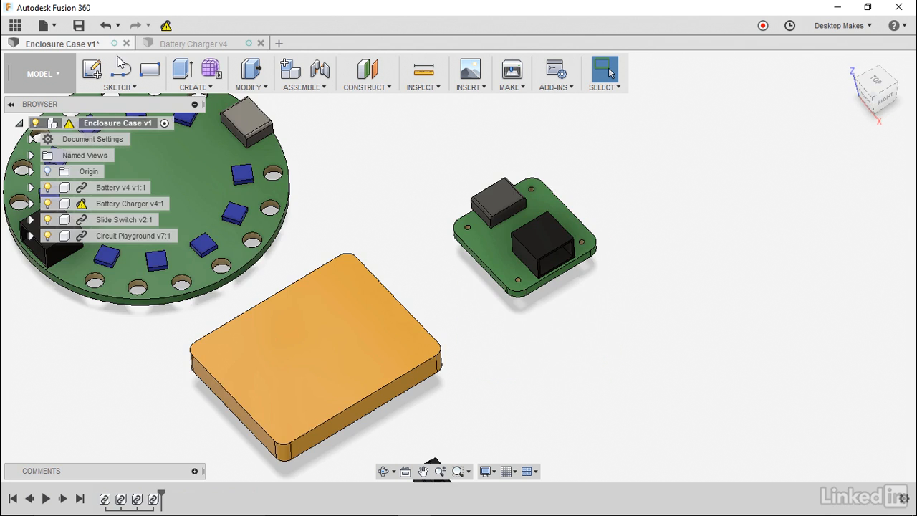
pyautogui.moveTo(378, 217); pyautogui.dragTo(468, 239, button='middle')
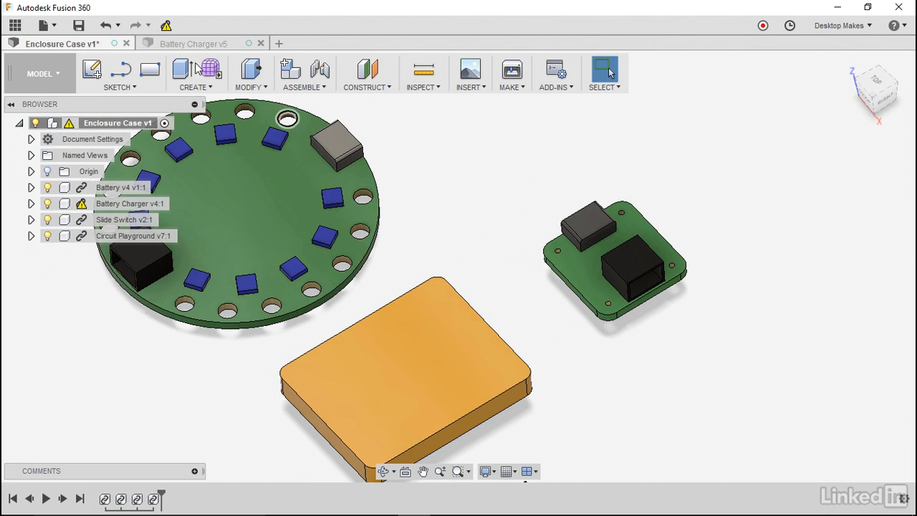
pyautogui.click(165, 26)
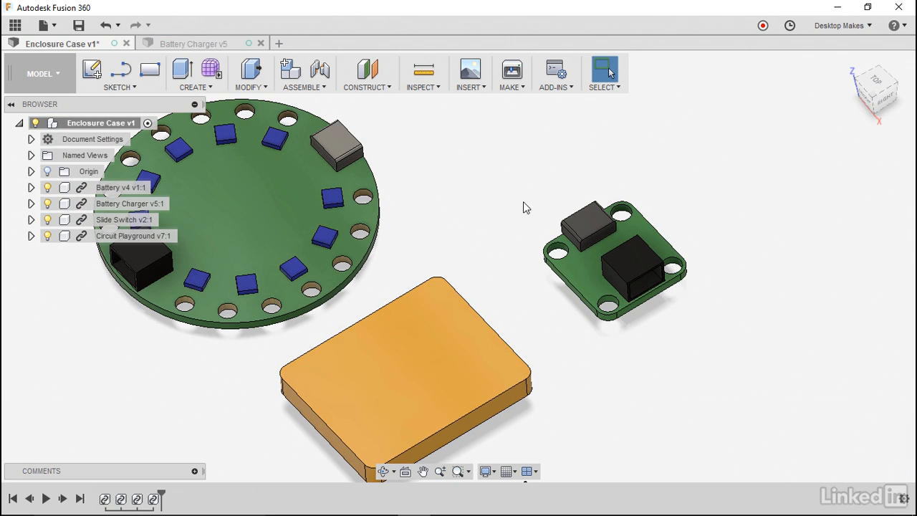
pyautogui.moveTo(538, 225); pyautogui.dragTo(569, 211, button='middle')
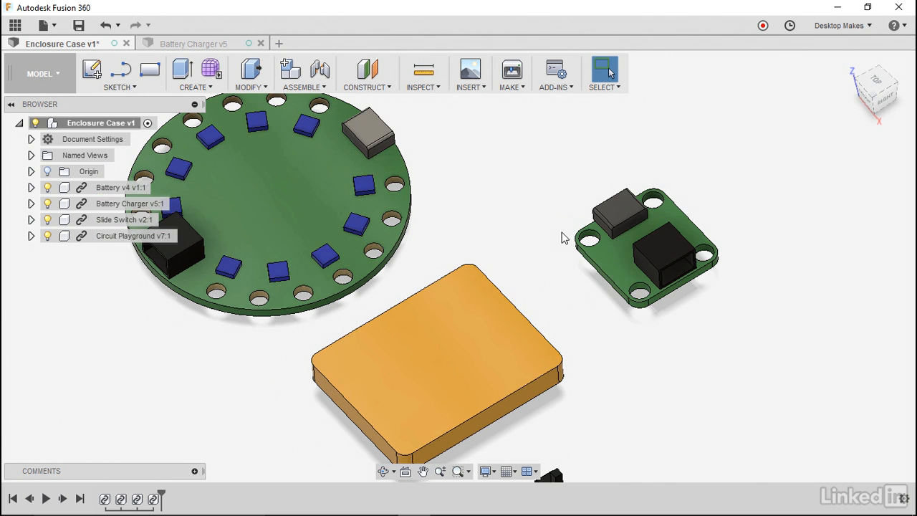
pyautogui.moveTo(107, 318); pyautogui.dragTo(135, 321, button='middle')
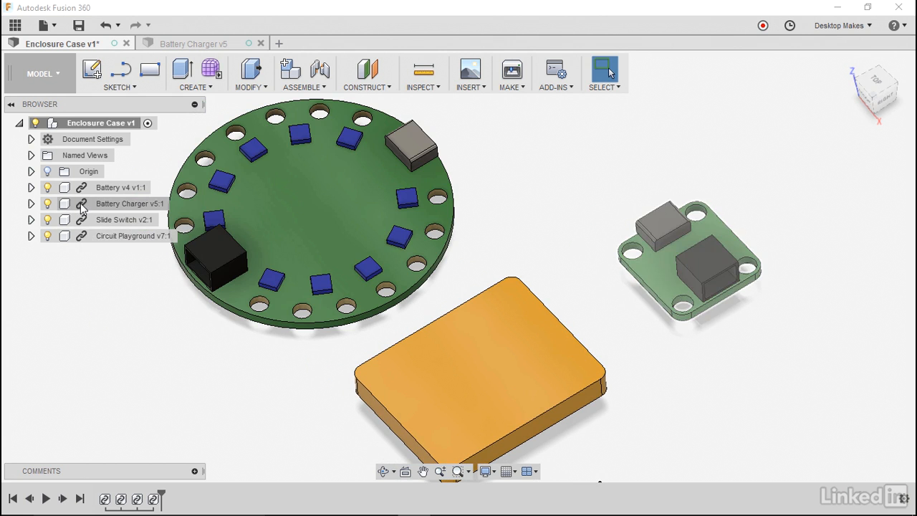
# - Break the Battery Charger component's link to its source design, and activate the component with its timeline features expanded
pyautogui.rightClick(81, 205)
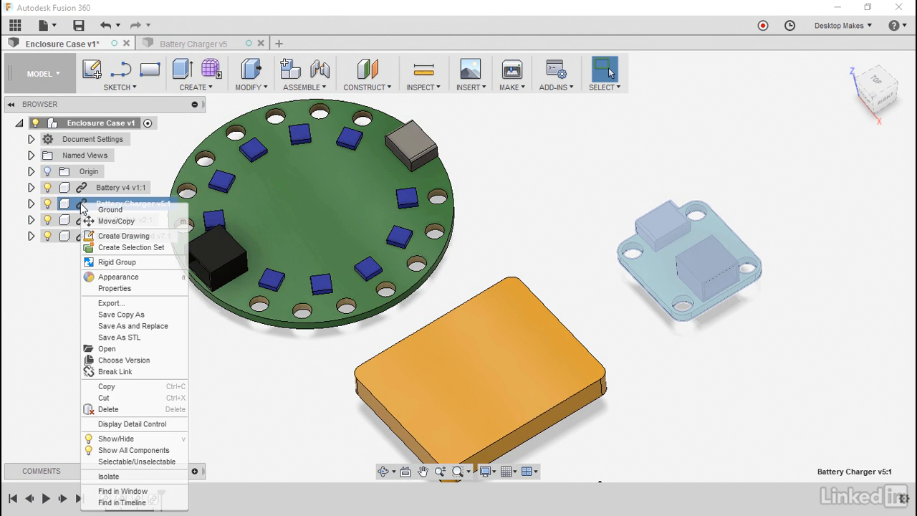
pyautogui.click(114, 372)
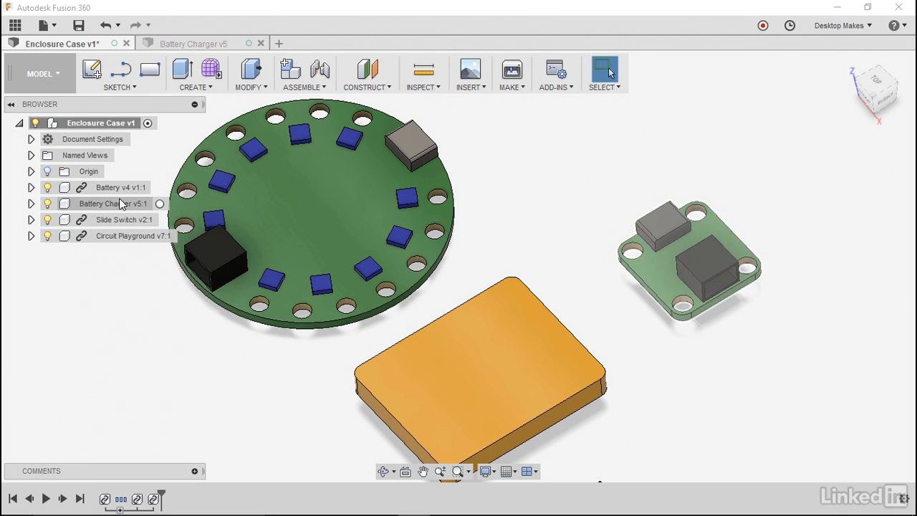
pyautogui.click(162, 206)
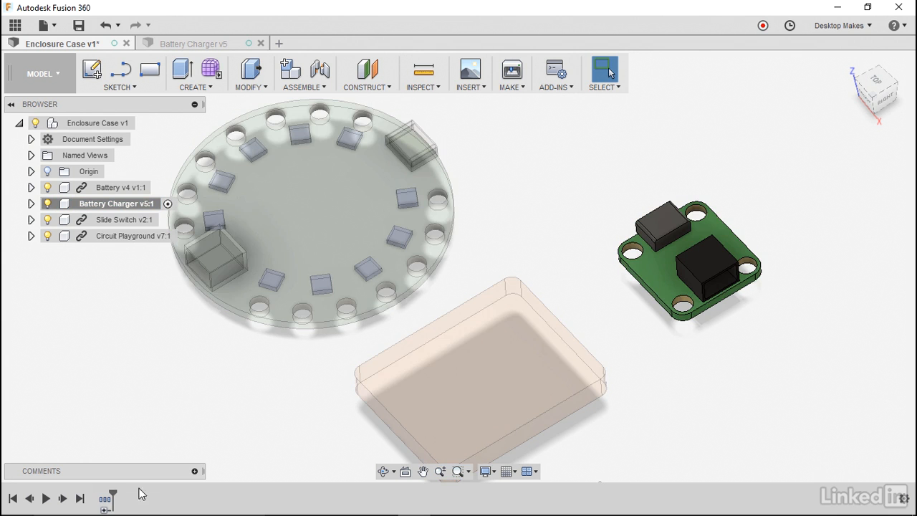
pyautogui.click(105, 509)
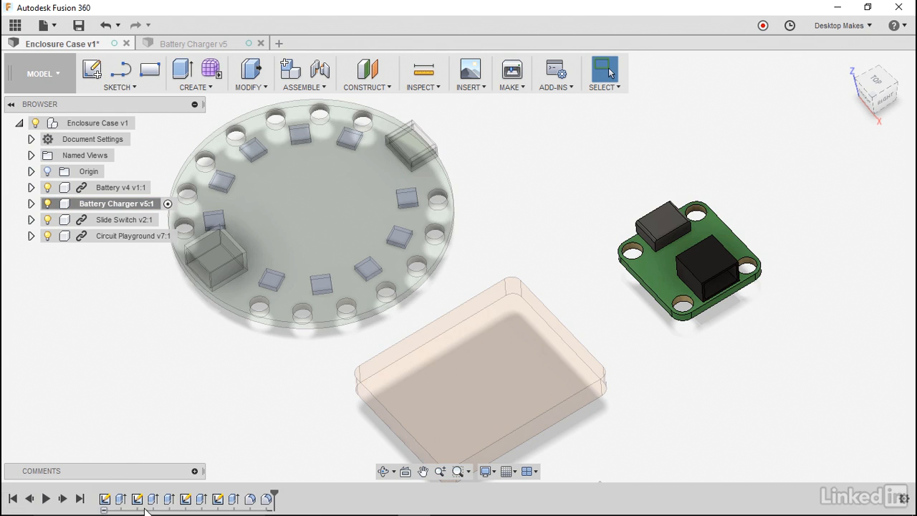
# - Set the mounting holes' diameter to 1 mm in the Battery Charger component's first sketch, and reactivate the top-level Enclosure Case assembly
pyautogui.doubleClick(105, 498)
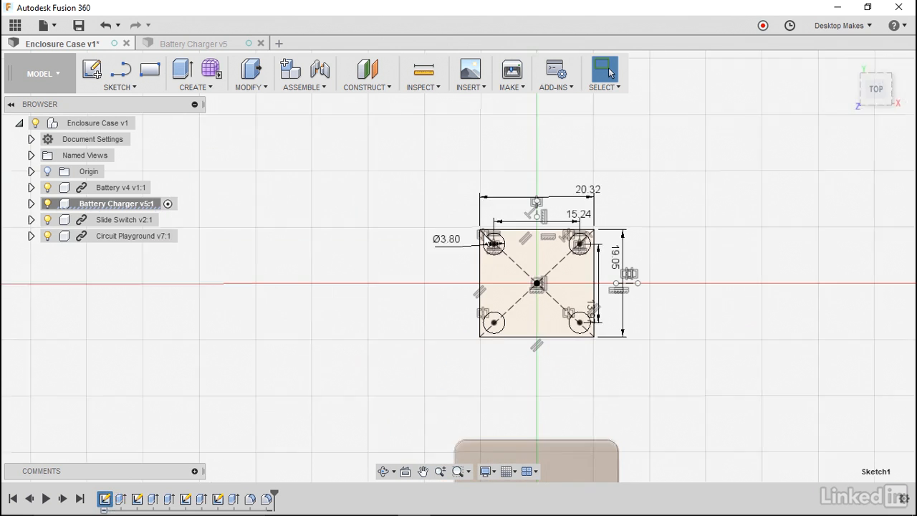
pyautogui.doubleClick(439, 252)
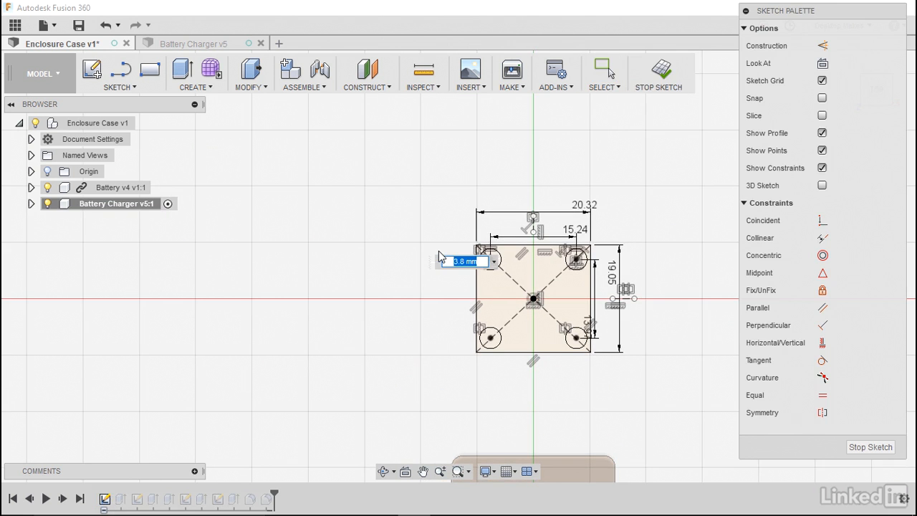
pyautogui.press('BackSpace')
pyautogui.write('1')
pyautogui.scroll(3, 563, 335)
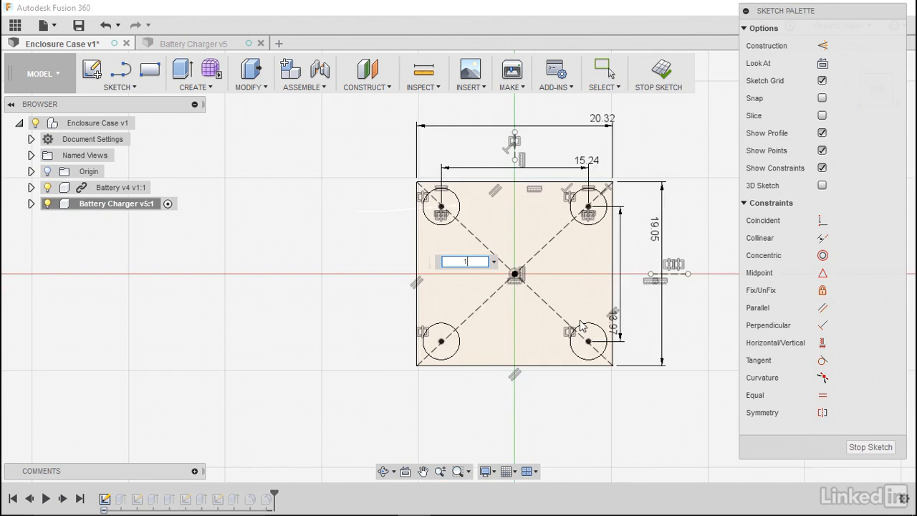
pyautogui.moveTo(582, 325); pyautogui.dragTo(420, 330, button='middle')
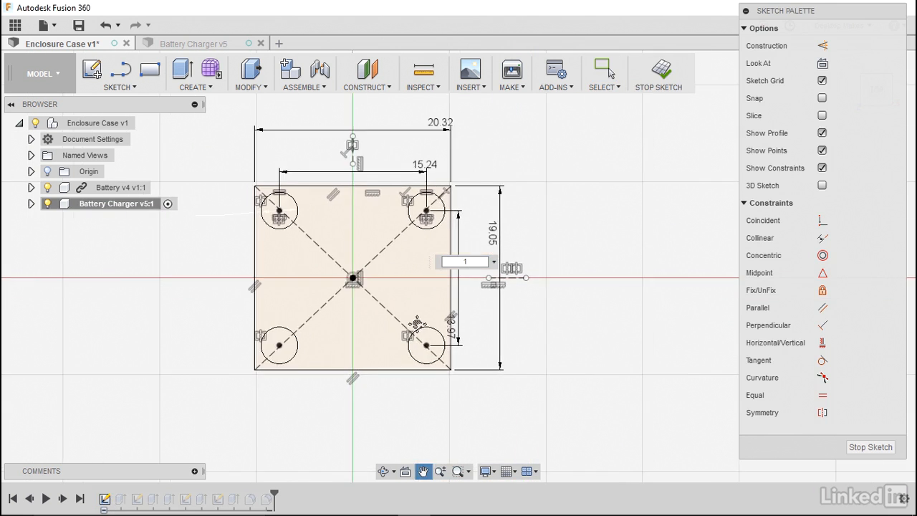
pyautogui.click(670, 76)
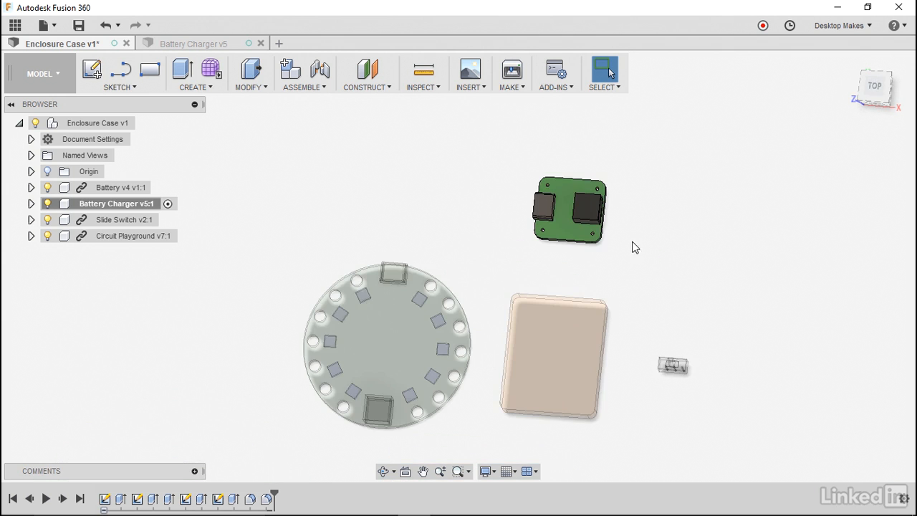
pyautogui.click(142, 124)
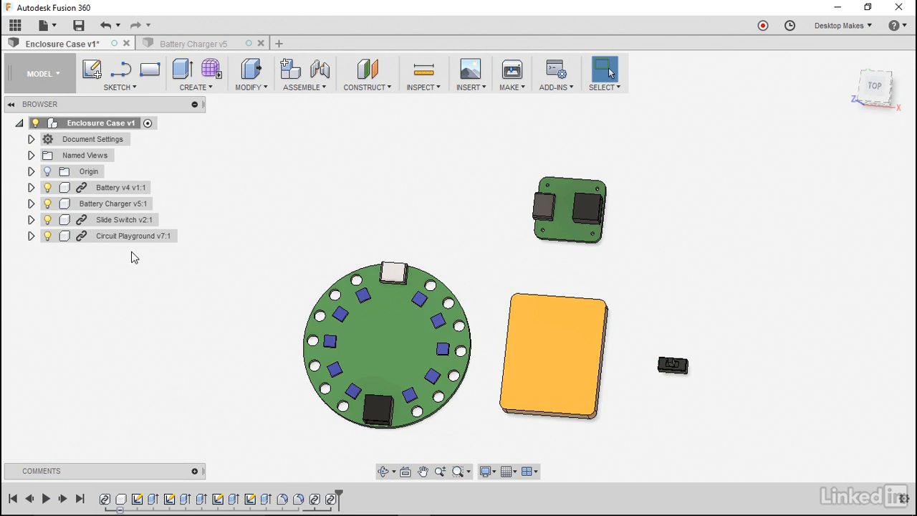
# - Compare the mounting holes of the unlinked Battery Charger in the Enclosure Case assembly with those in the original Battery Charger design
pyautogui.keyDown('shift'); pyautogui.moveTo(718, 389); pyautogui.dragTo(722, 358, button='middle'); pyautogui.keyUp('shift')
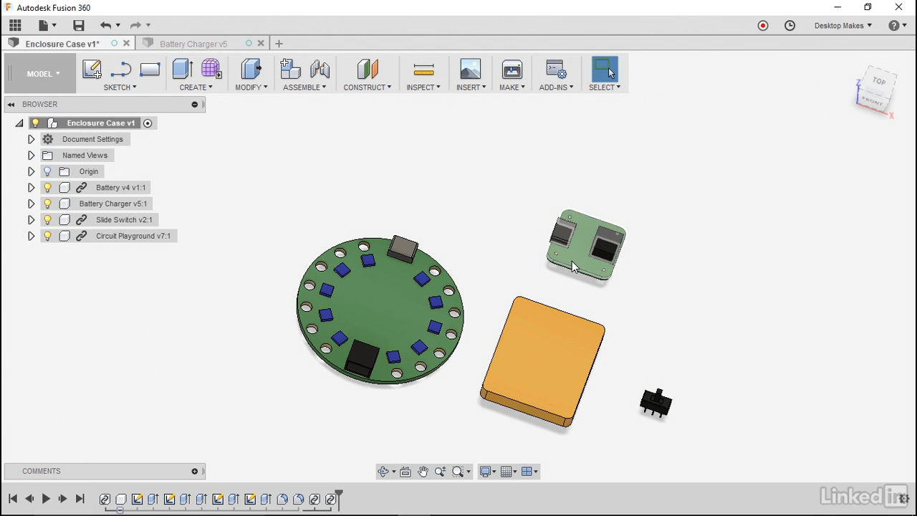
pyautogui.scroll(2, 572, 263)
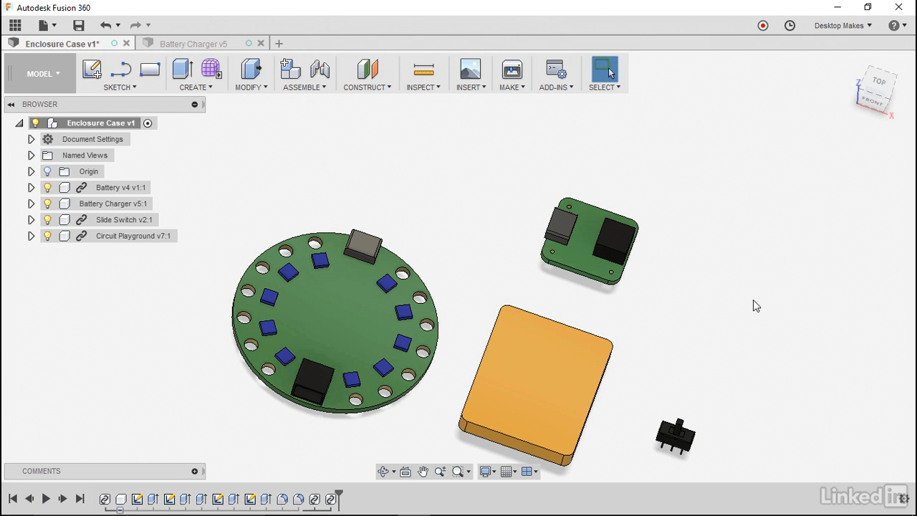
pyautogui.click(219, 49)
pyautogui.click(72, 45)
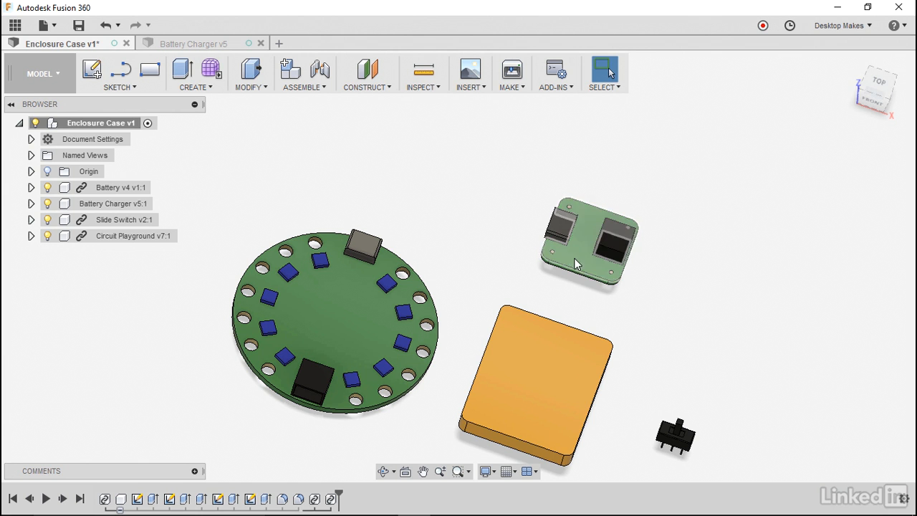
pyautogui.scroll(3, 605, 237)
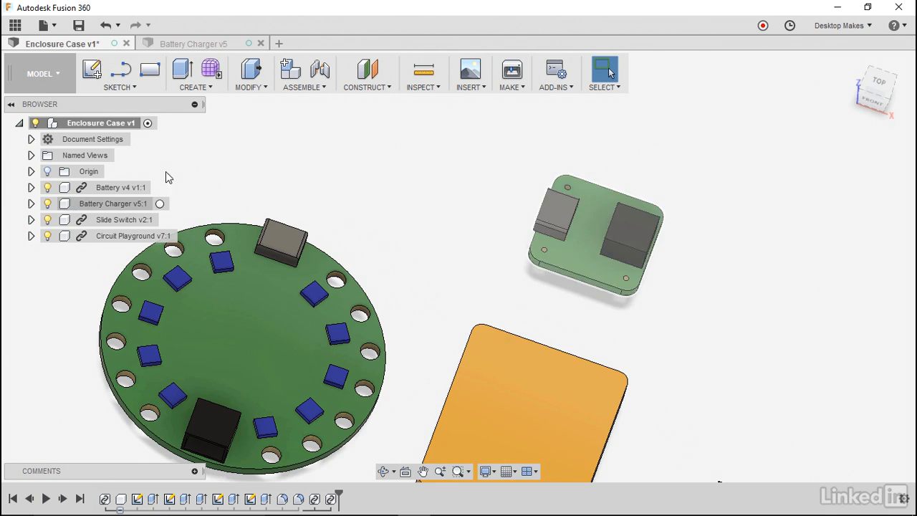
pyautogui.scroll(-2, 215, 143)
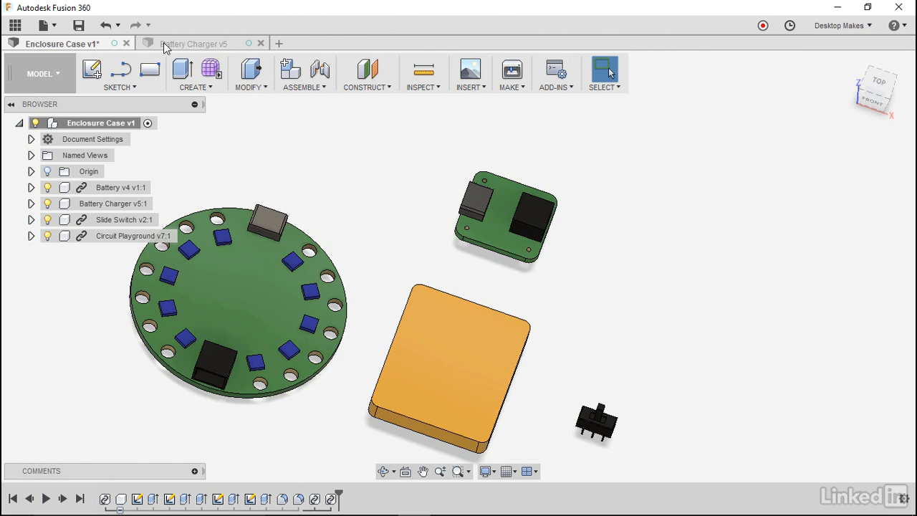
pyautogui.click(187, 44)
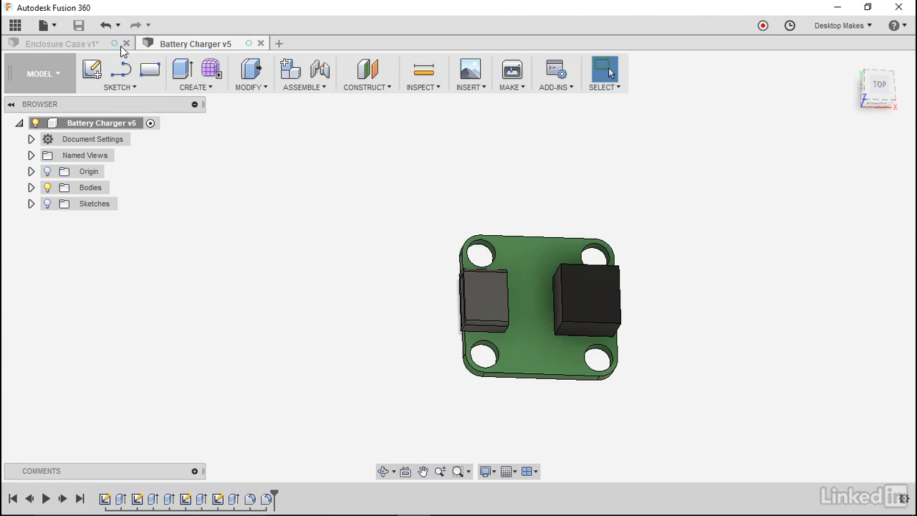
pyautogui.click(97, 44)
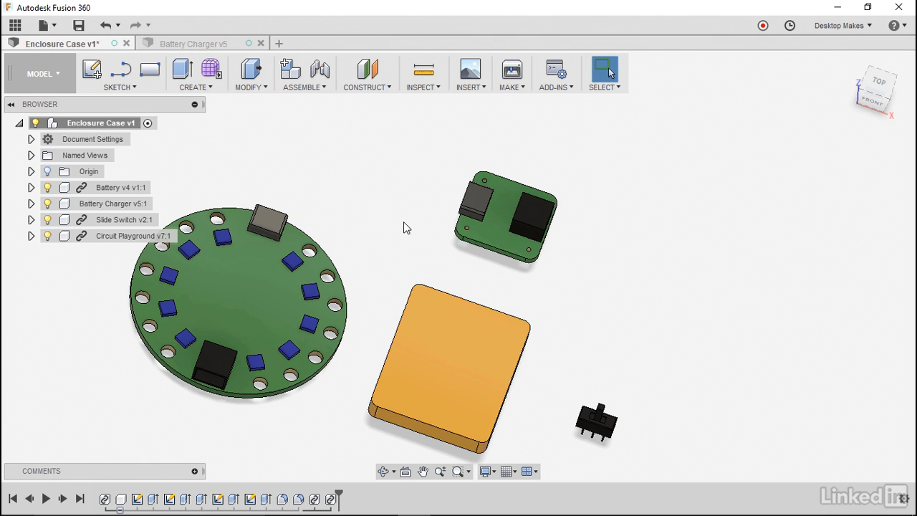
# - Undo the component activation, the mounting hole edit and the broken Battery Charger link in the Enclosure Case assembly
pyautogui.doubleClick(92, 210)
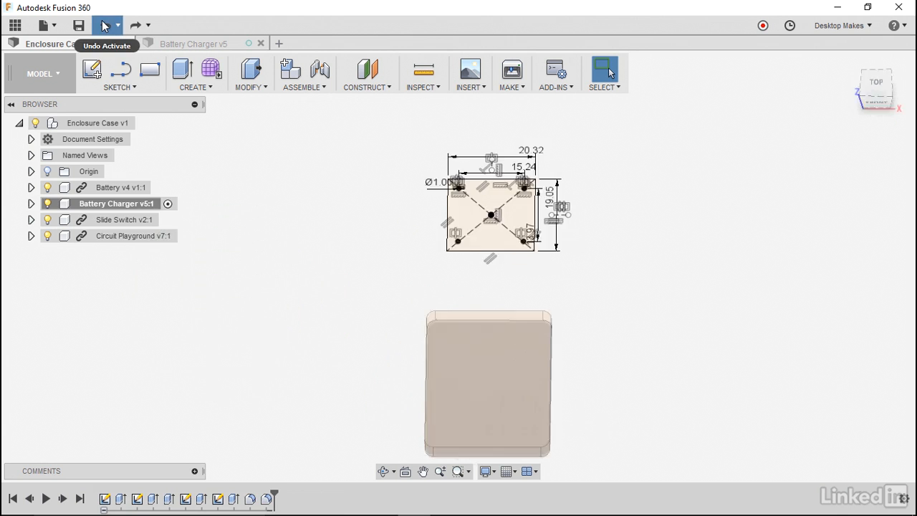
pyautogui.click(105, 26)
pyautogui.click(105, 26)
pyautogui.click(105, 26)
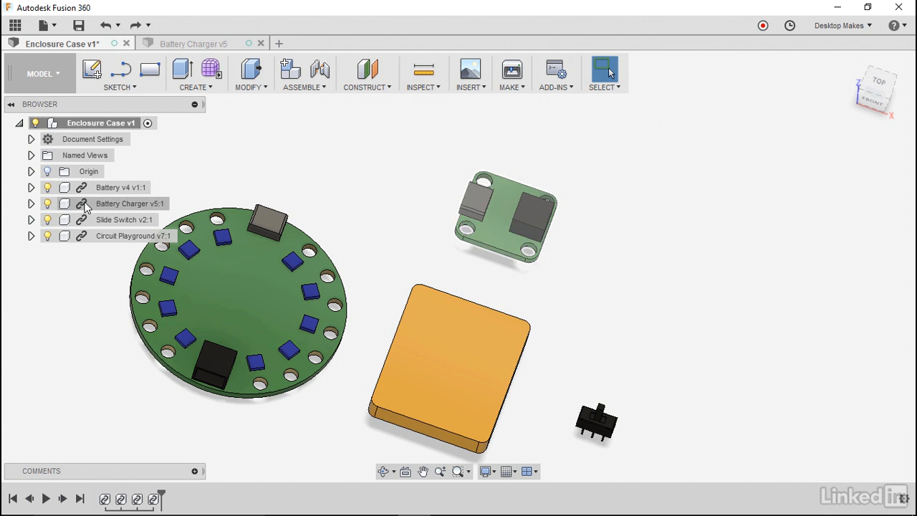
# - Save the Enclosure Case assembly as a version described "User Saved"
pyautogui.click(79, 26)
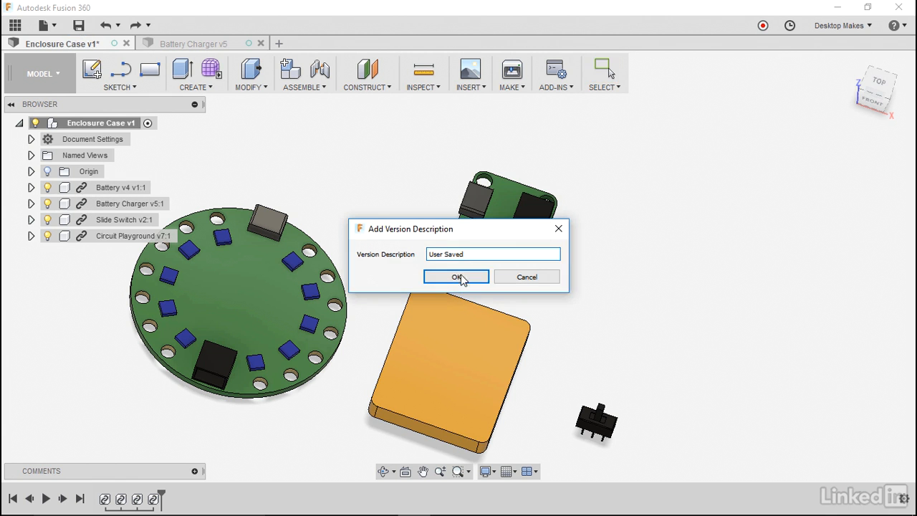